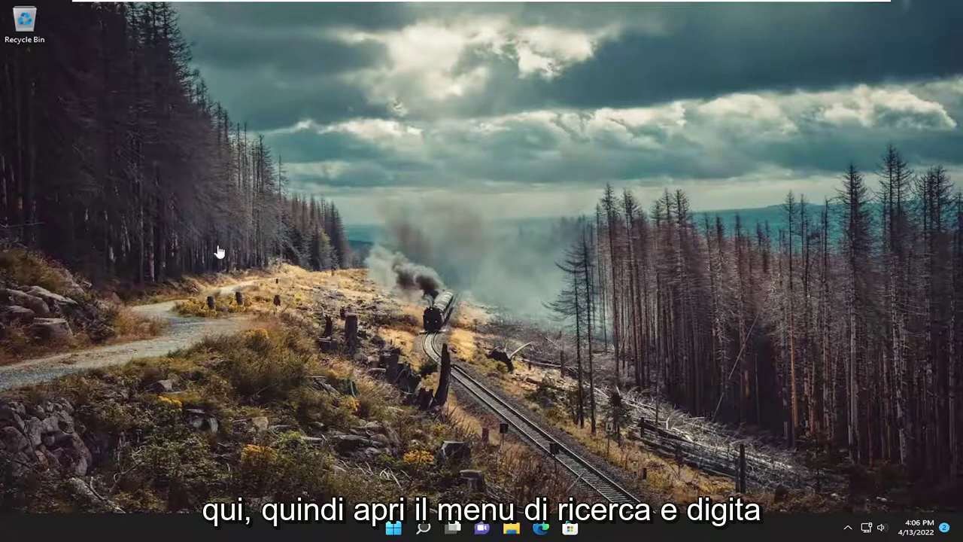
- Search Windows for "services" and open the Services app
{"action": "left_click", "coordinate": [423, 528]}
{"action": "type", "text": "serv"}
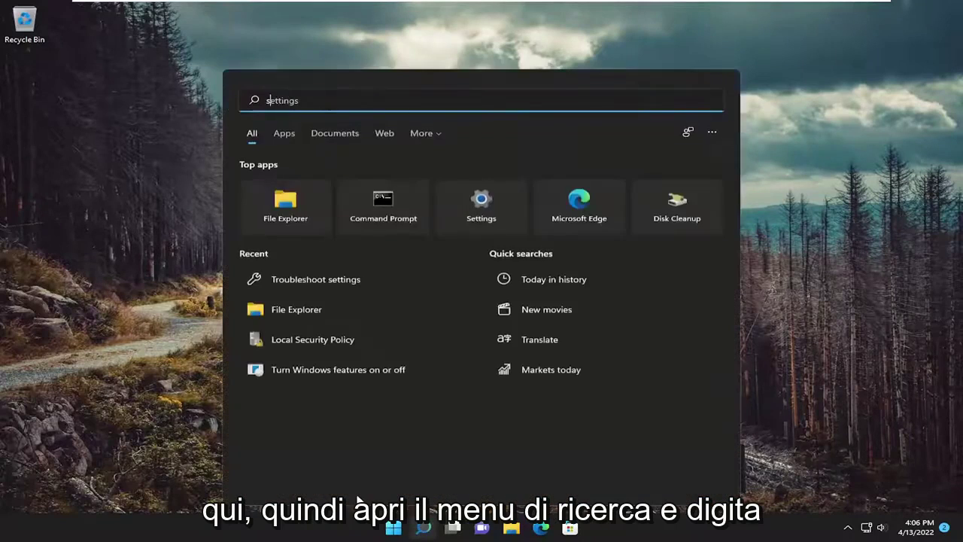
{"action": "type", "text": "ices"}
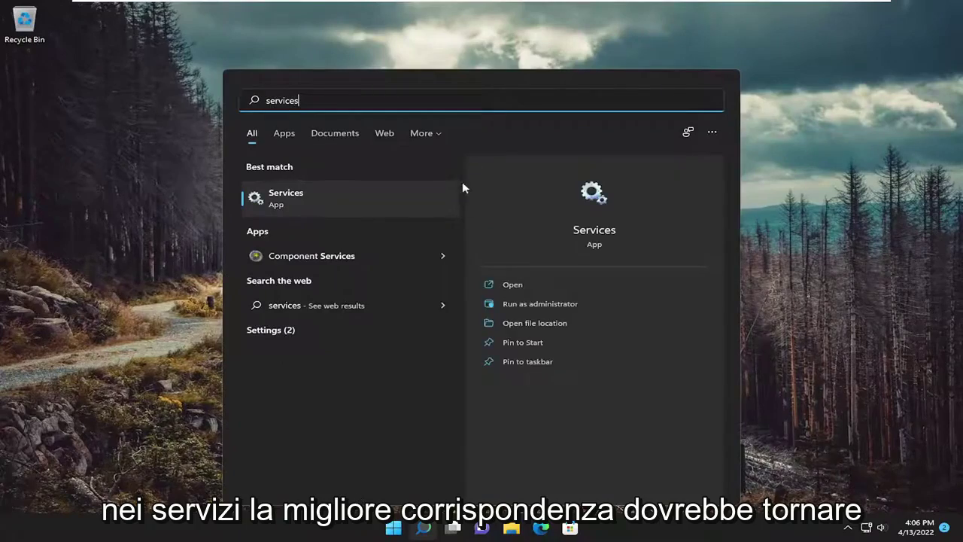
{"action": "left_click", "coordinate": [314, 195]}
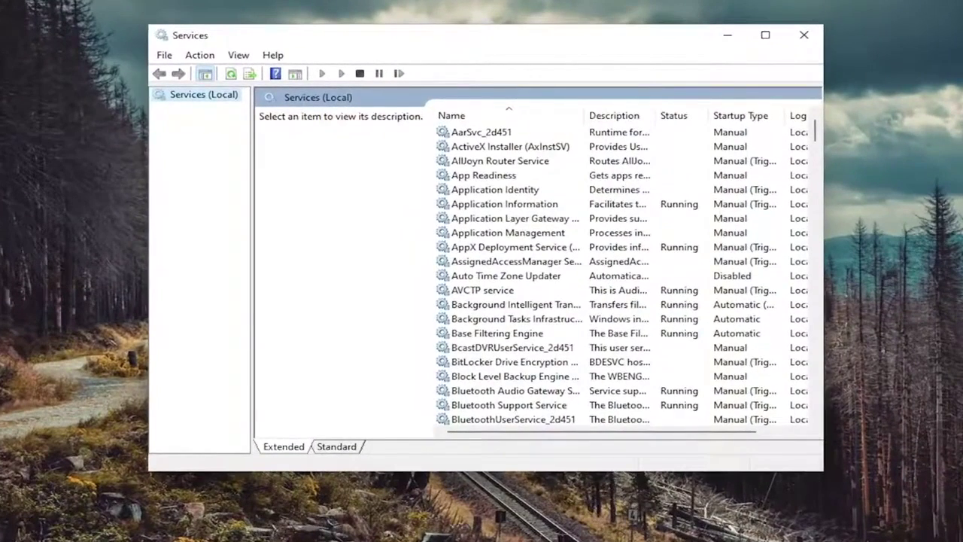
- Find the Credential Manager service in the local services list and open its properties
{"action": "left_click", "coordinate": [526, 289]}
{"action": "scroll", "coordinate": [535, 319], "scroll_direction": "down", "scroll_amount": 5}
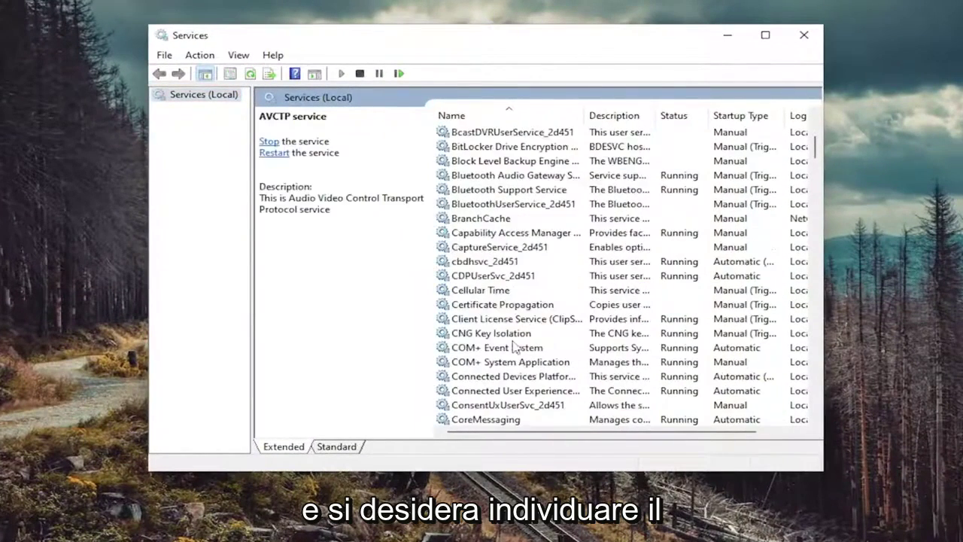
{"action": "scroll", "coordinate": [505, 361], "scroll_direction": "down", "scroll_amount": 2}
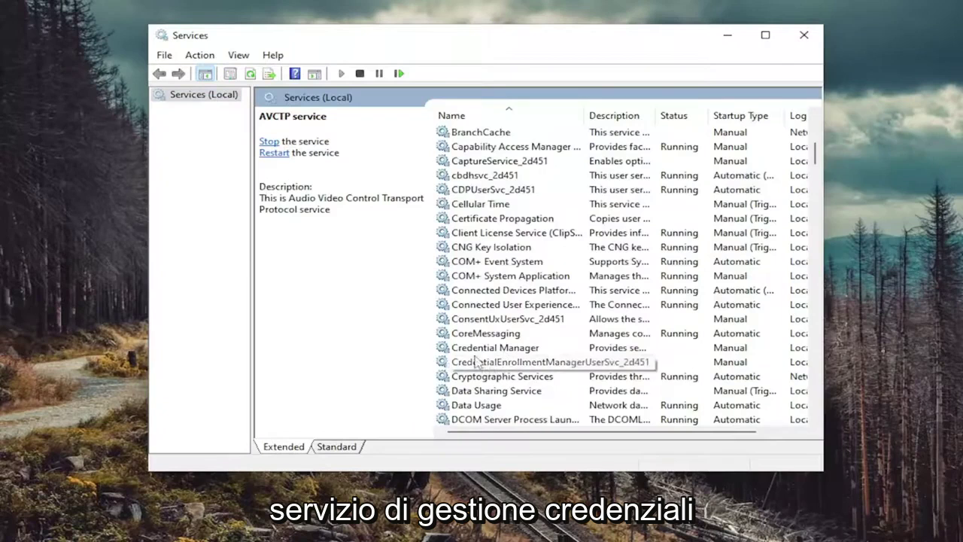
{"action": "double_click", "coordinate": [478, 348]}
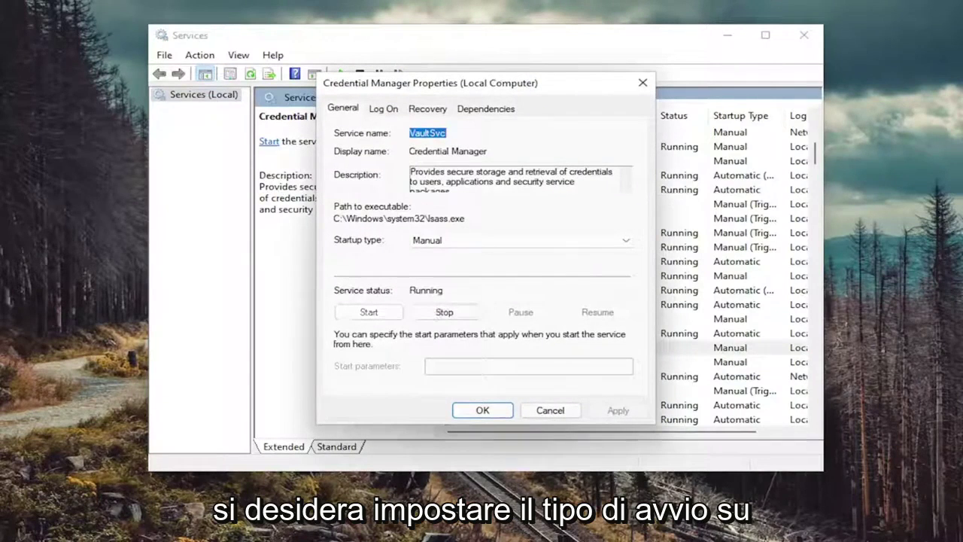
- Set the Credential Manager service's startup type to Disabled and stop the service, applying the change and closing Services
{"action": "left_click", "coordinate": [492, 239]}
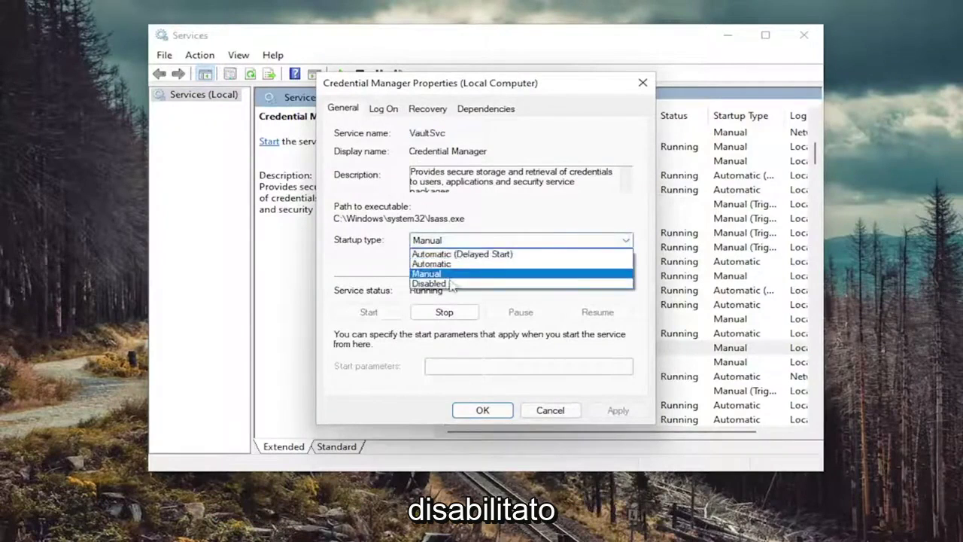
{"action": "left_click", "coordinate": [450, 284]}
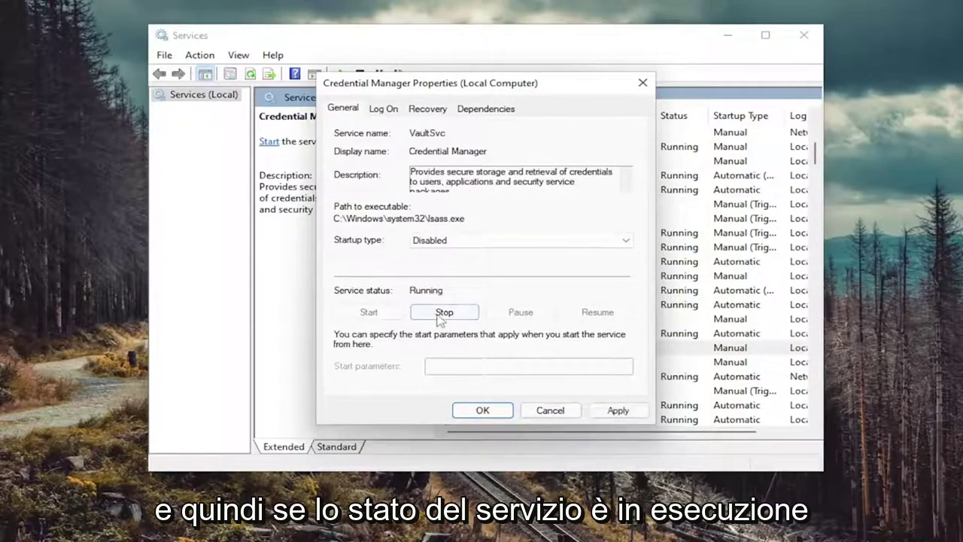
{"action": "left_click", "coordinate": [443, 312]}
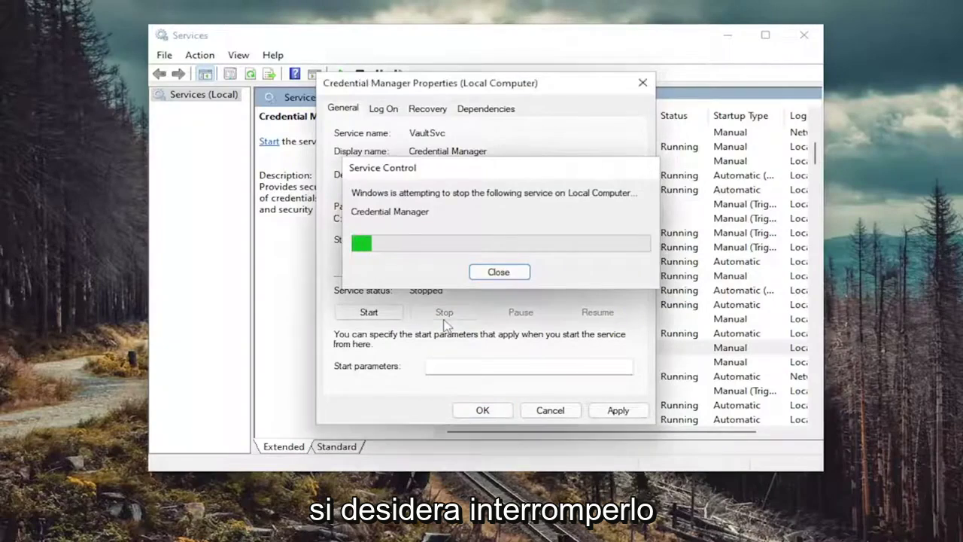
{"action": "left_click", "coordinate": [613, 411]}
{"action": "left_click", "coordinate": [482, 410]}
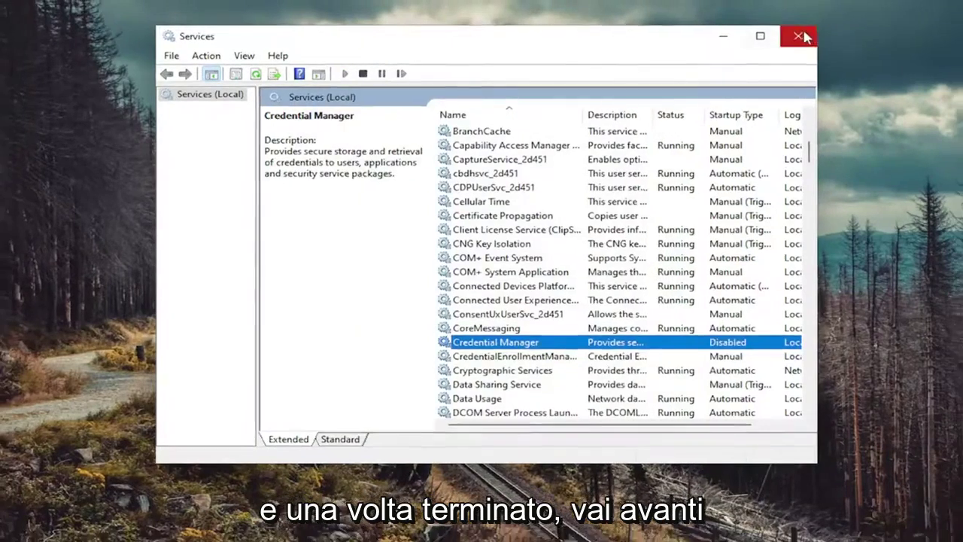
{"action": "left_click", "coordinate": [800, 36]}
{"action": "right_click", "coordinate": [393, 528]}
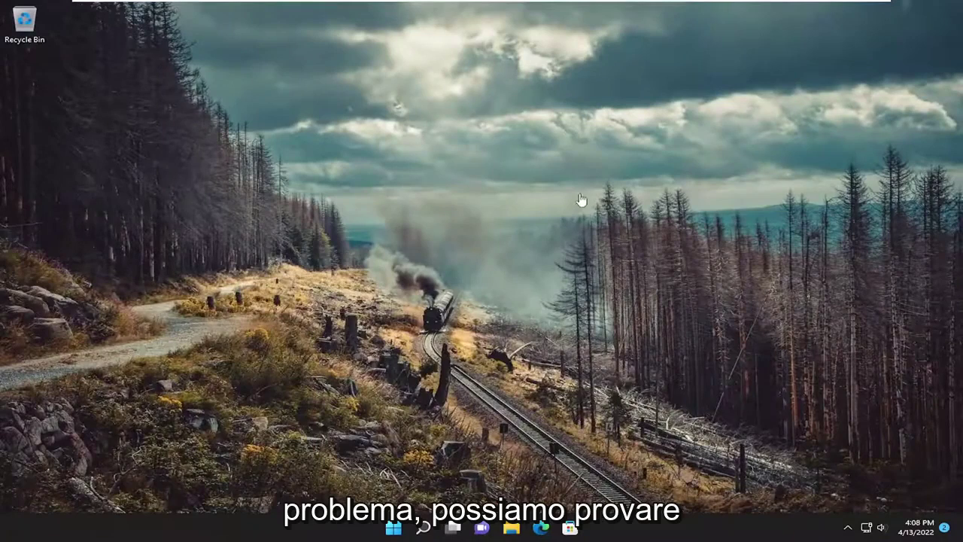
- Search Windows for "local", open Local Security Policy, and enlarge its window and navigation pane
{"action": "left_click", "coordinate": [423, 528]}
{"action": "type", "text": "local"}
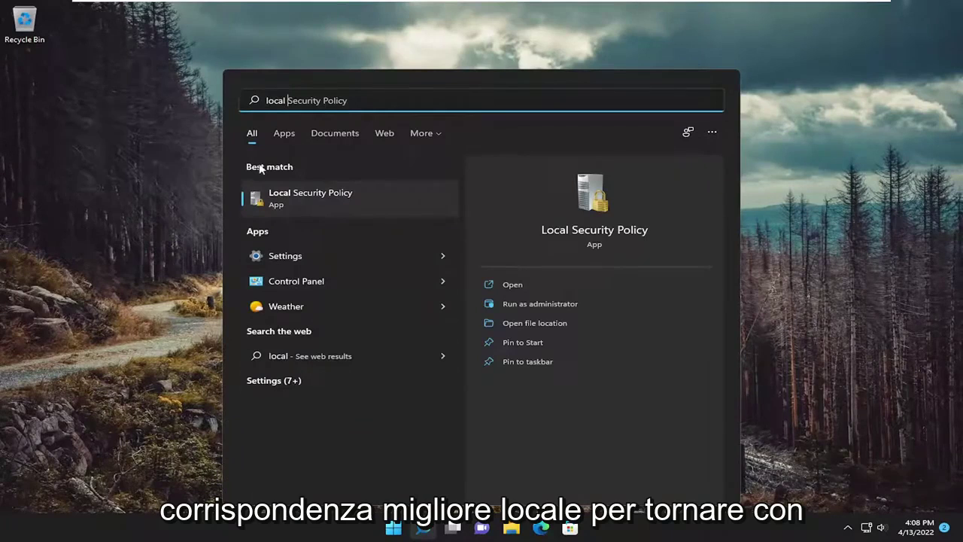
{"action": "left_click", "coordinate": [297, 200]}
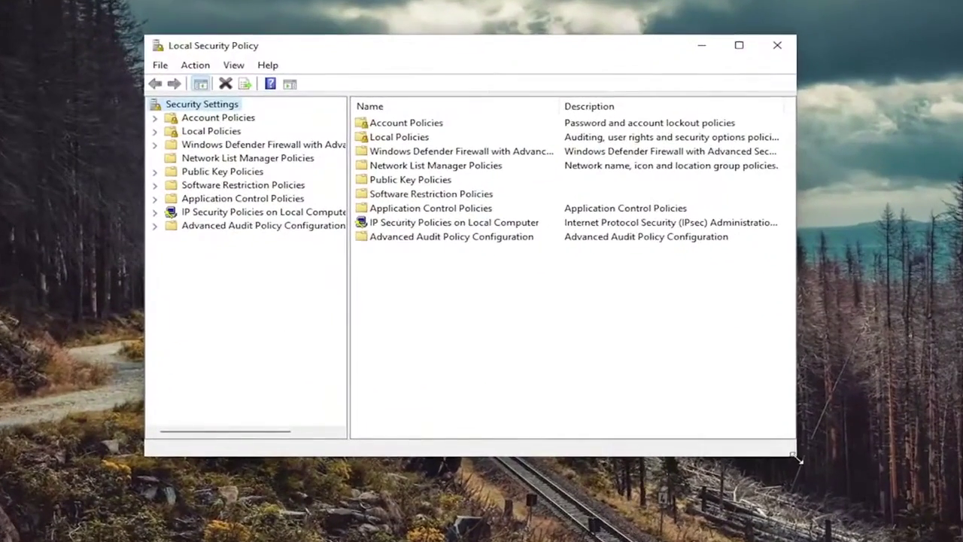
{"action": "left_click_drag", "start_coordinate": [782, 445], "coordinate": [842, 489]}
{"action": "left_click_drag", "start_coordinate": [348, 154], "coordinate": [368, 154]}
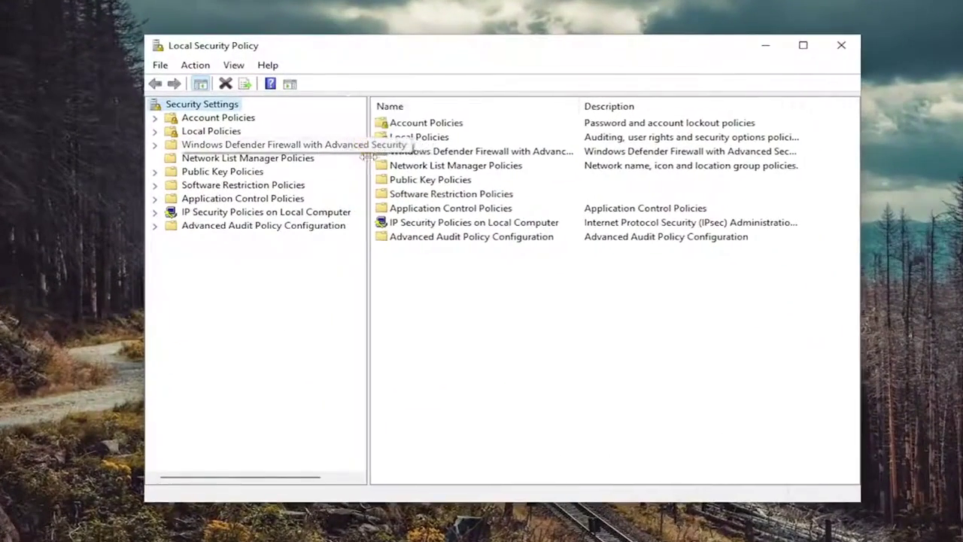
- In the Local Policies security options, disable "Accounts: Limit local account use of blank passwords to console logon only" and close Local Security Policy
{"action": "double_click", "coordinate": [206, 132]}
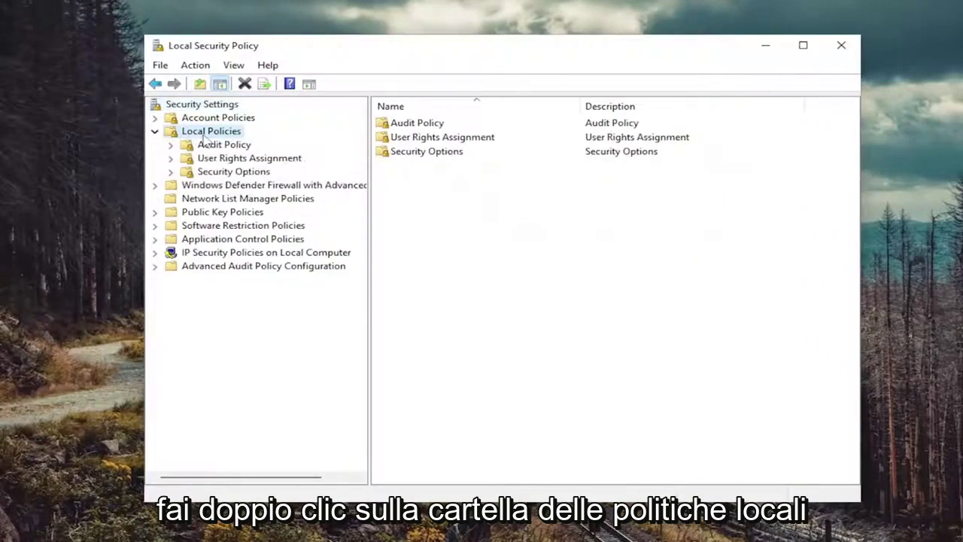
{"action": "left_click", "coordinate": [227, 172]}
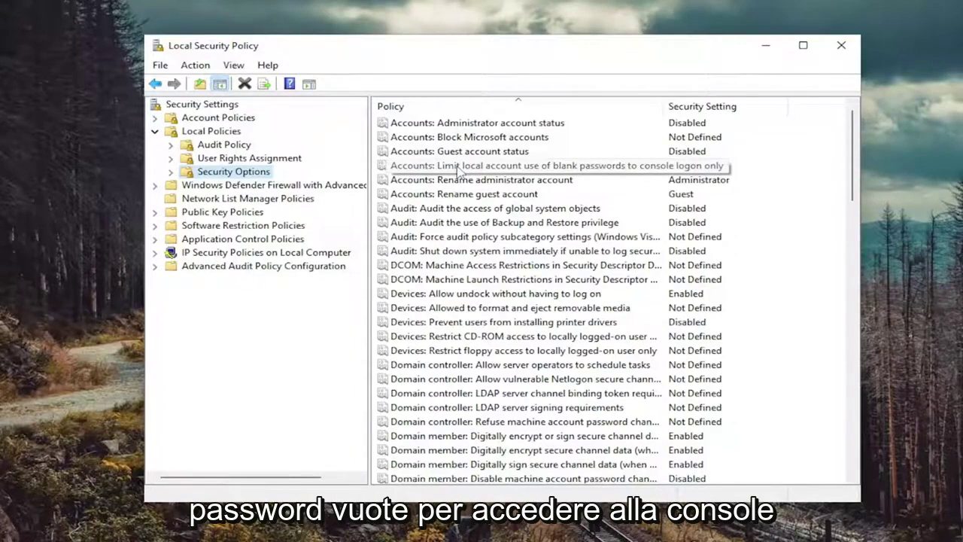
{"action": "double_click", "coordinate": [458, 170]}
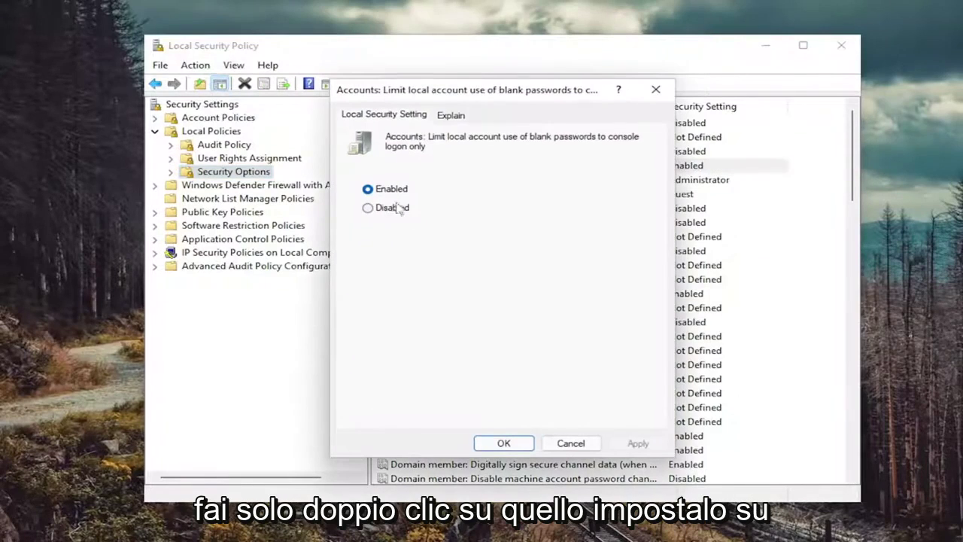
{"action": "left_click", "coordinate": [368, 208]}
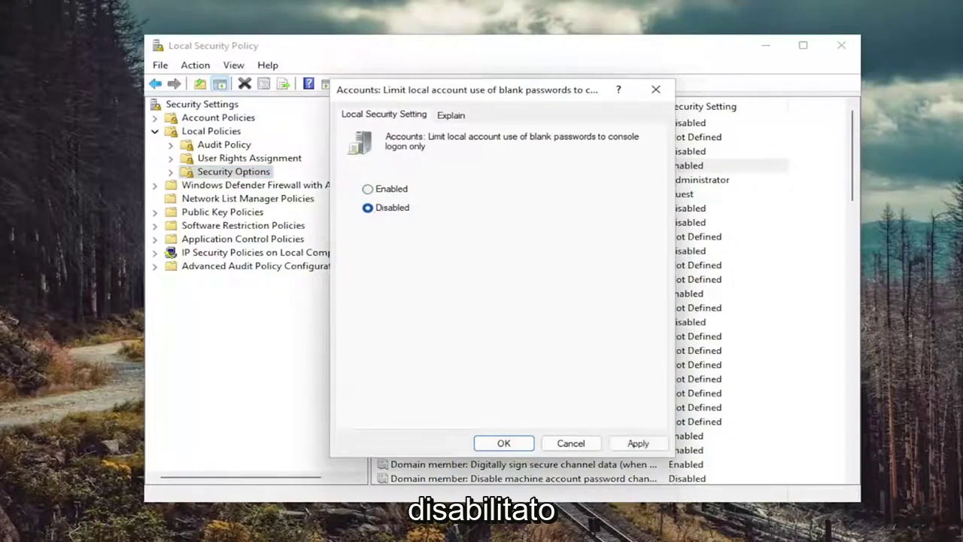
{"action": "left_click", "coordinate": [637, 443]}
{"action": "left_click", "coordinate": [503, 443]}
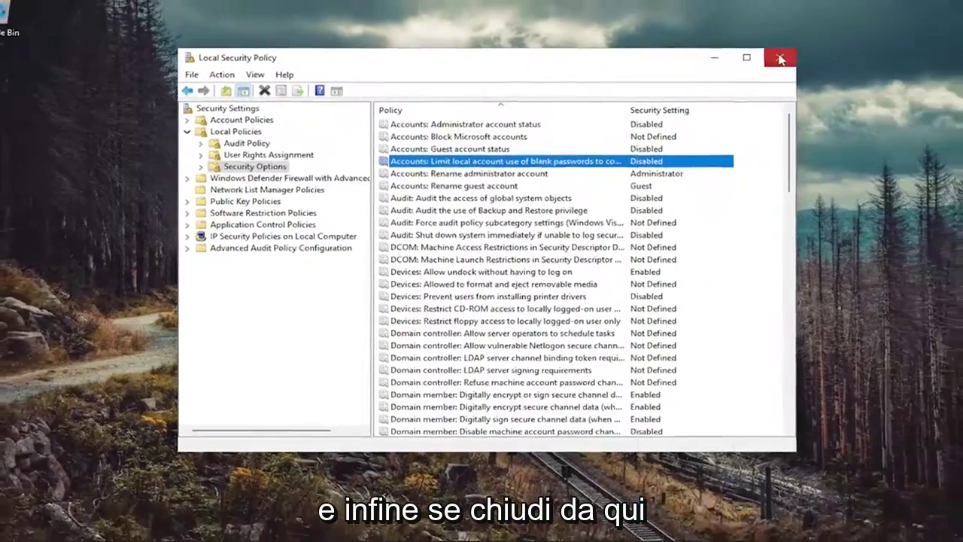
{"action": "left_click", "coordinate": [841, 45]}
- Search Windows for "control panel", open Control Panel, and view its items as Large icons
{"action": "left_click", "coordinate": [423, 528]}
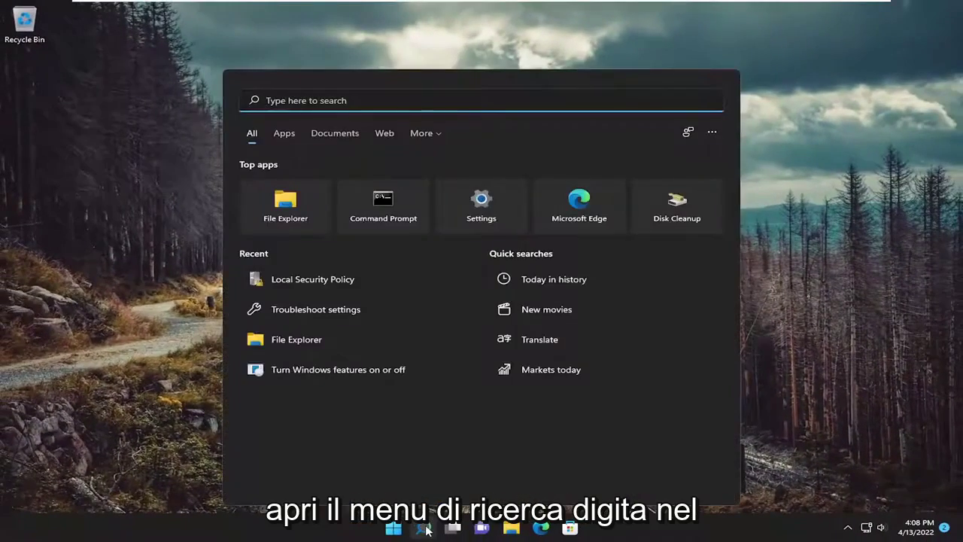
{"action": "type", "text": "control panel"}
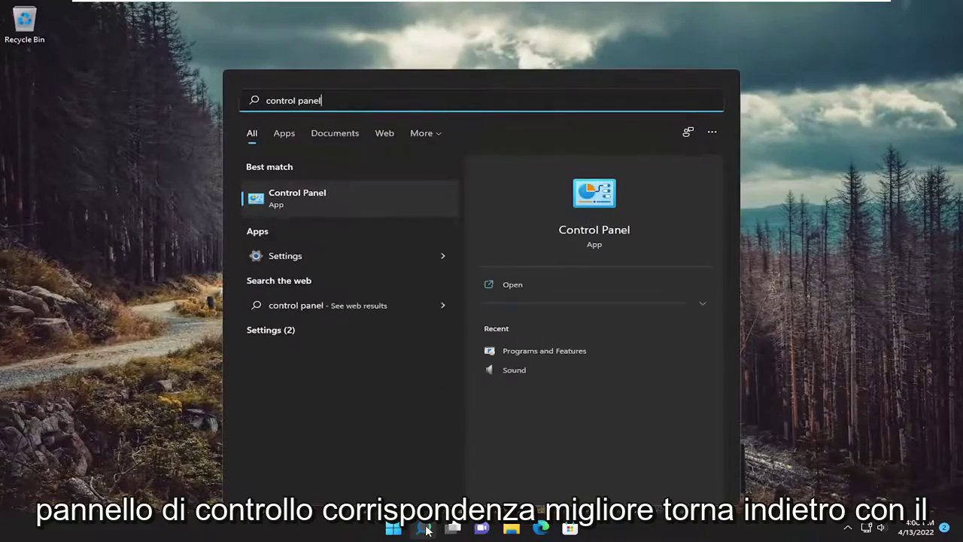
{"action": "left_click", "coordinate": [388, 194]}
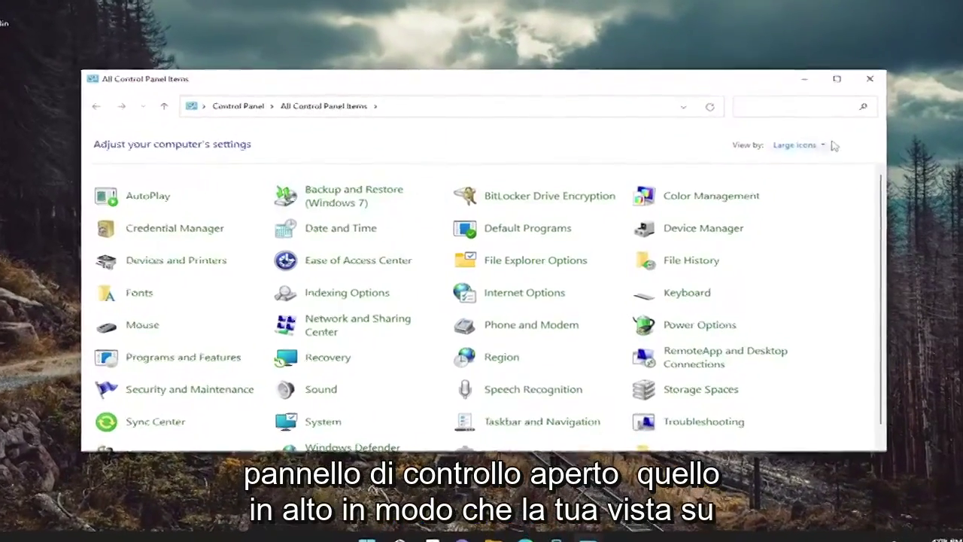
{"action": "left_click", "coordinate": [820, 145]}
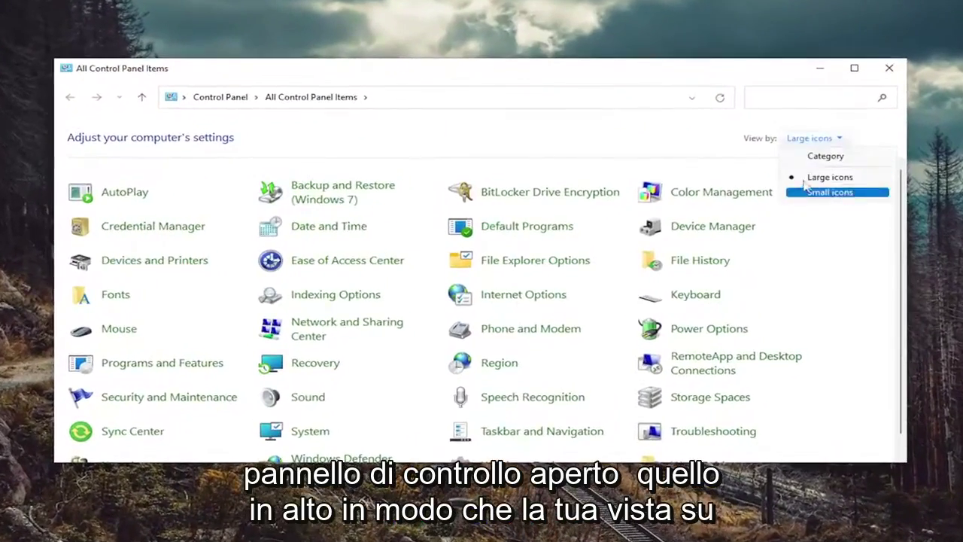
{"action": "left_click", "coordinate": [796, 179]}
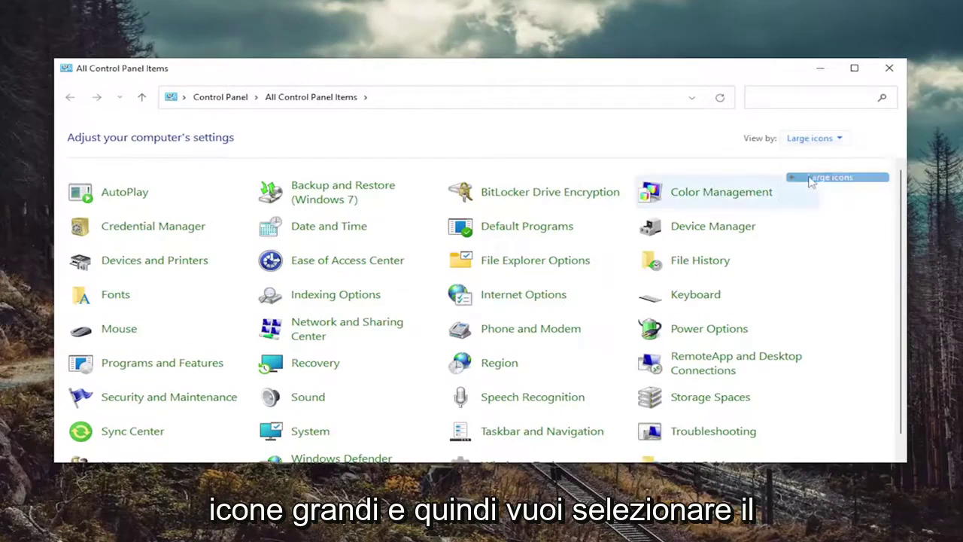
- Open Credential Manager from the Control Panel items, dismiss its error dialog and close the window
{"action": "left_click", "coordinate": [160, 233]}
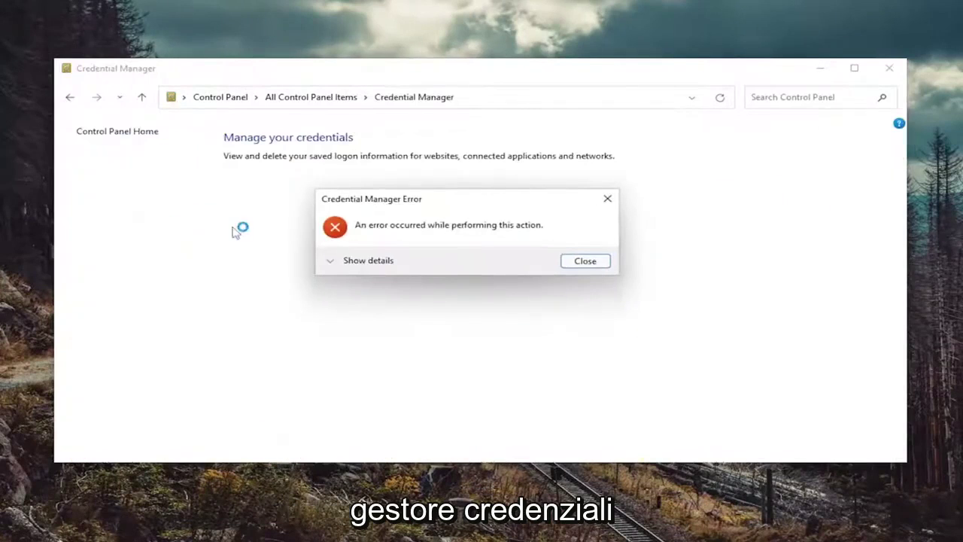
{"action": "left_click", "coordinate": [593, 262]}
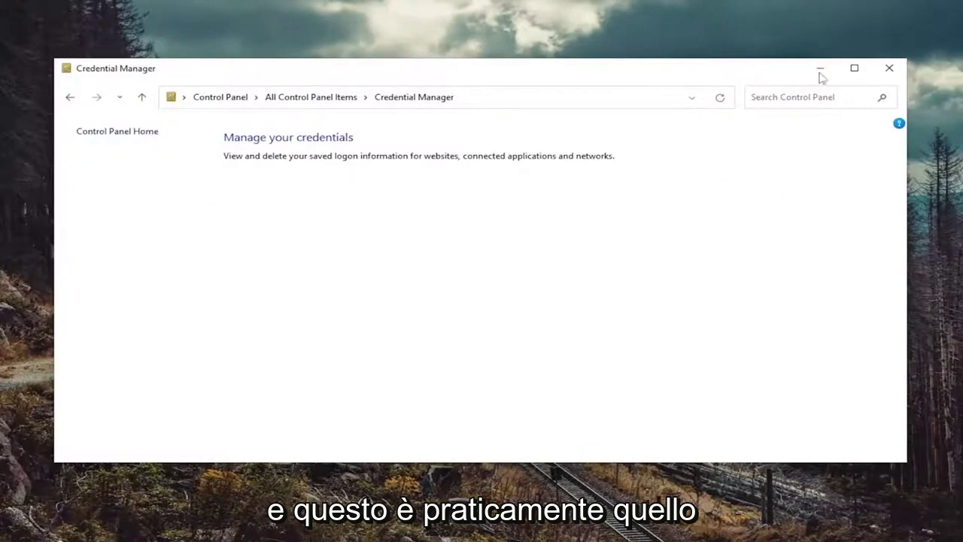
{"action": "left_click", "coordinate": [889, 67]}
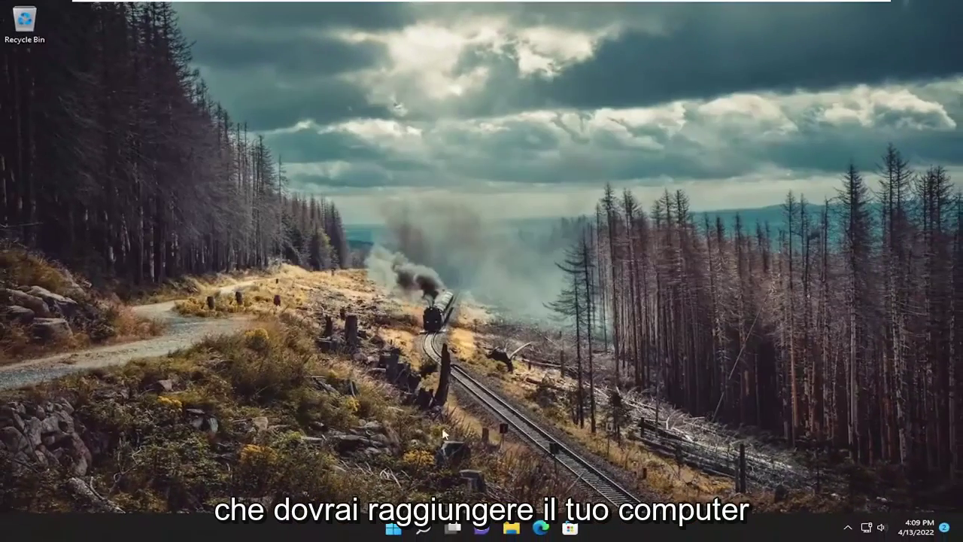
- Open the system's shut down or sign out options
{"action": "right_click", "coordinate": [385, 531]}
{"action": "mouse_move", "coordinate": [382, 480]}
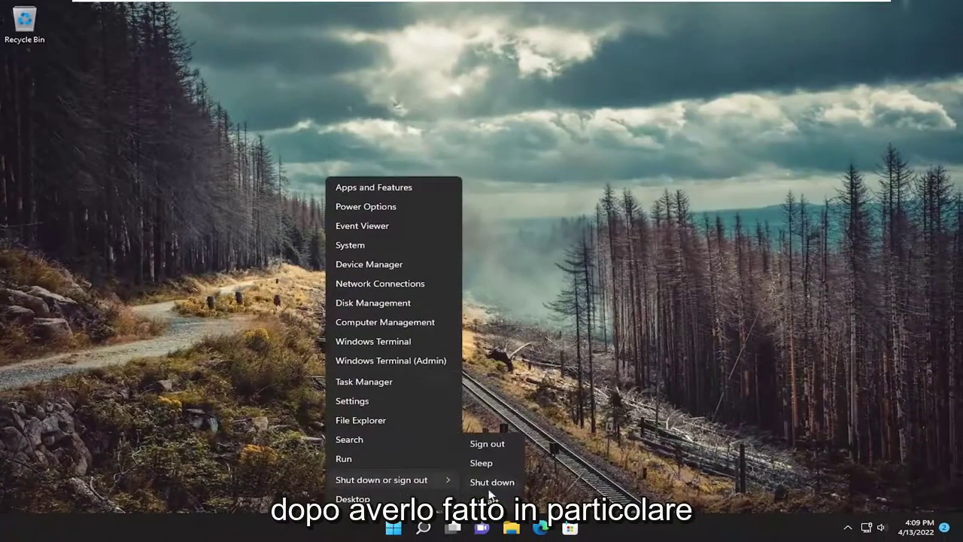